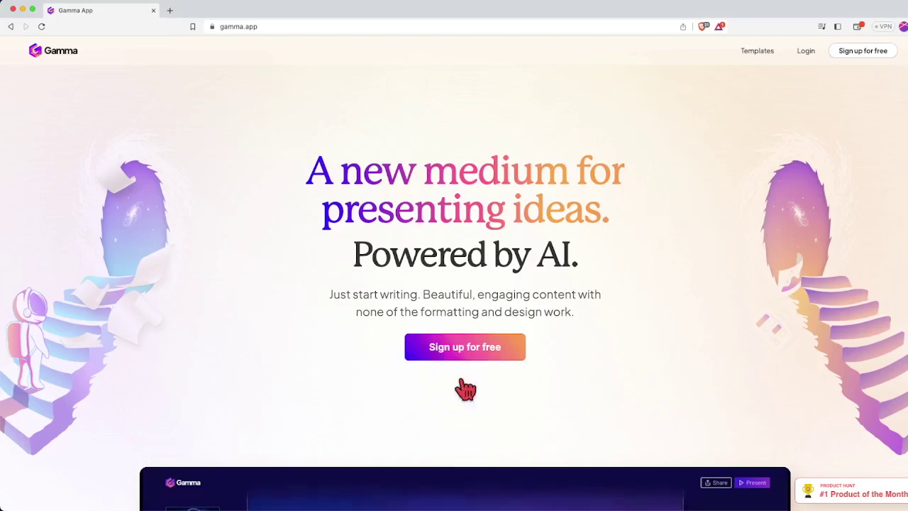
Step: Open Gamma's sign-up page, bring up the Google sign-in window, then close it
{"action": "left_click", "coordinate": [477, 347]}
{"action": "left_click", "coordinate": [479, 354]}
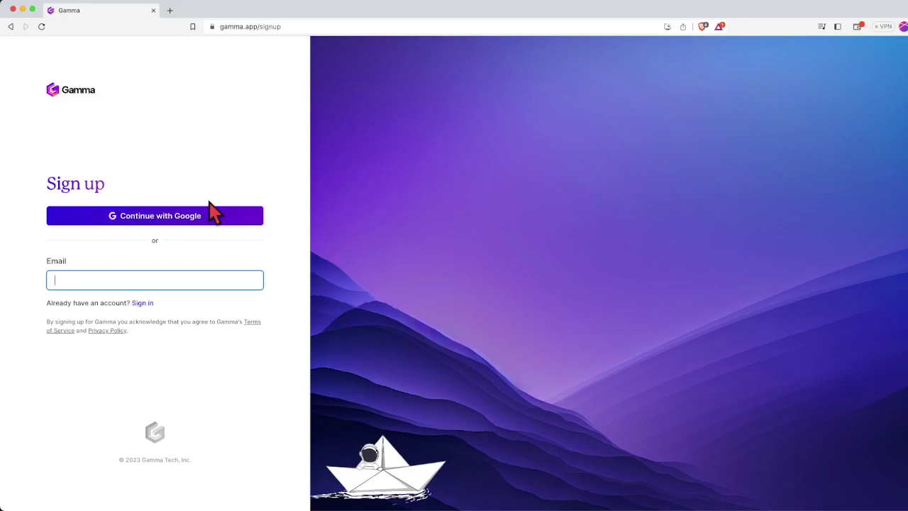
{"action": "left_click", "coordinate": [188, 220]}
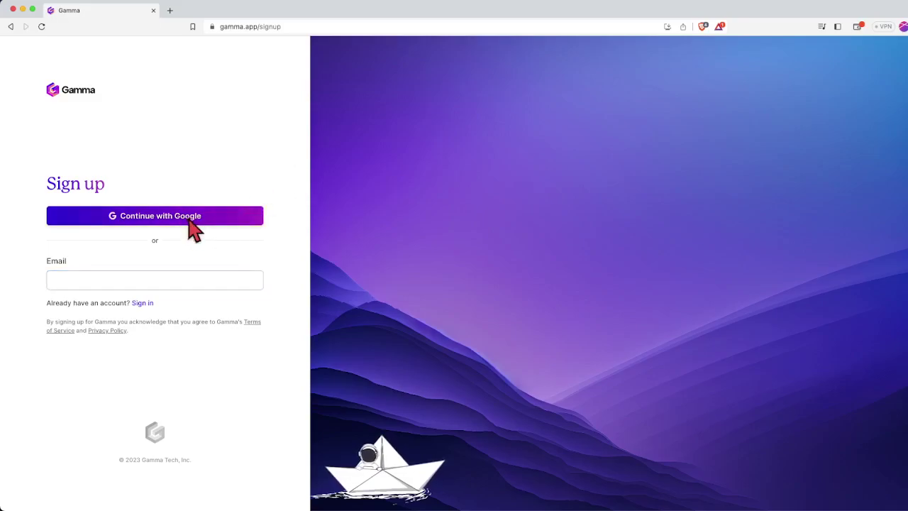
{"action": "left_click_drag", "start_coordinate": [166, 60], "coordinate": [380, 67]}
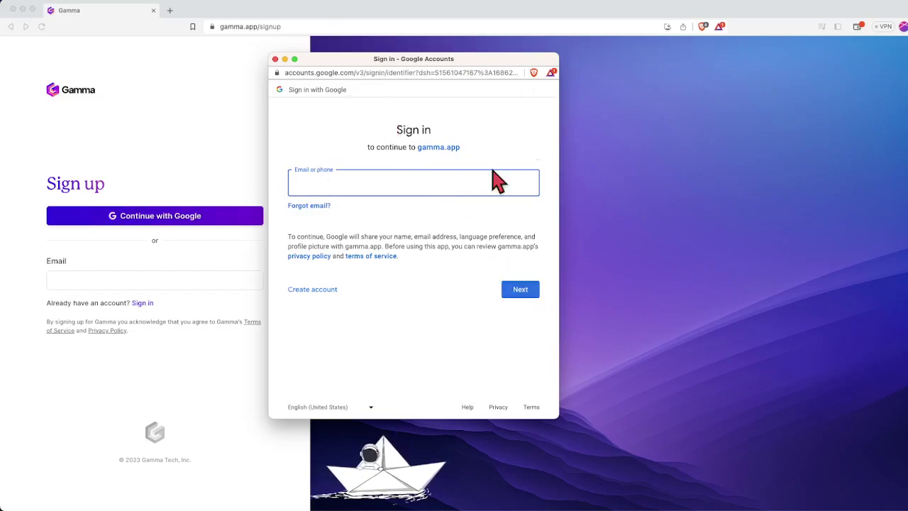
{"action": "left_click", "coordinate": [276, 60]}
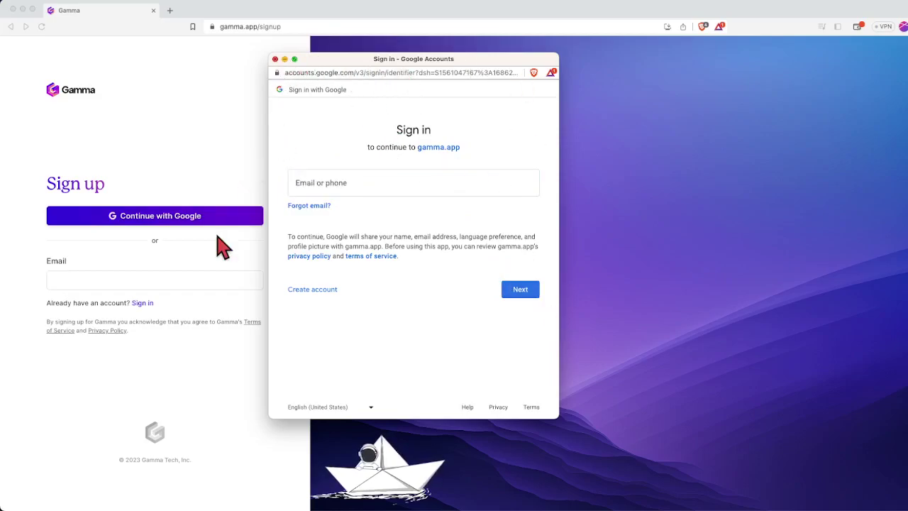
{"action": "left_click", "coordinate": [156, 279]}
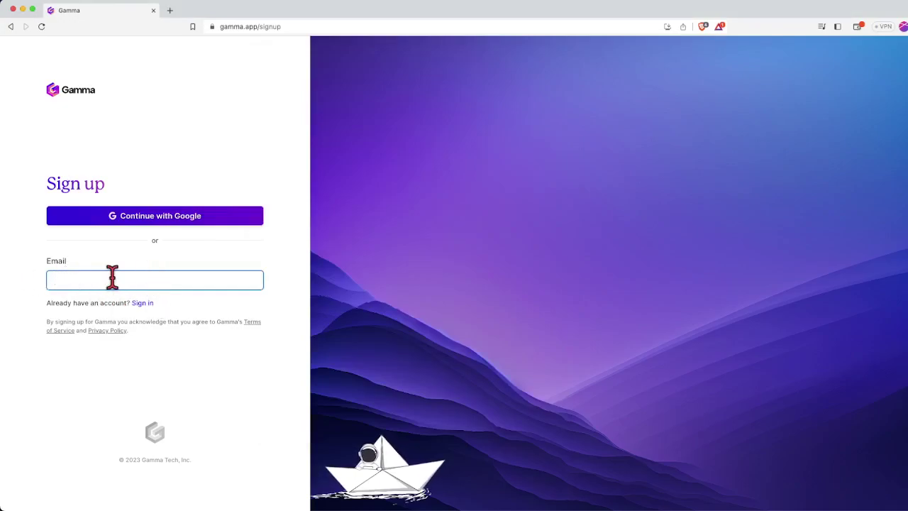
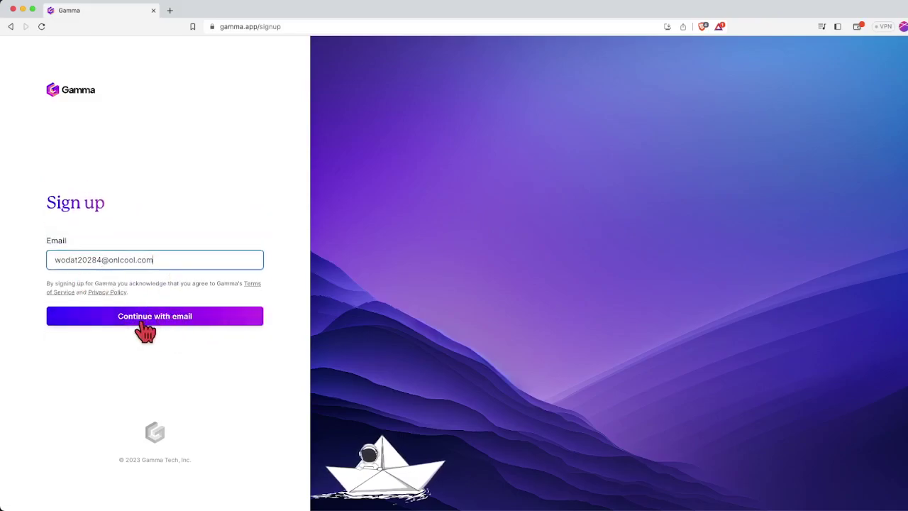
{"action": "left_click", "coordinate": [165, 328]}
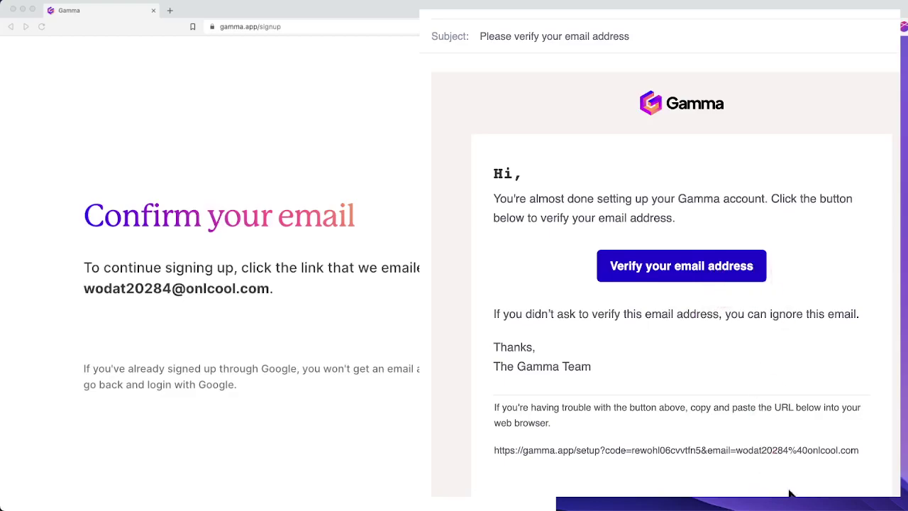
{"action": "left_click", "coordinate": [300, 172]}
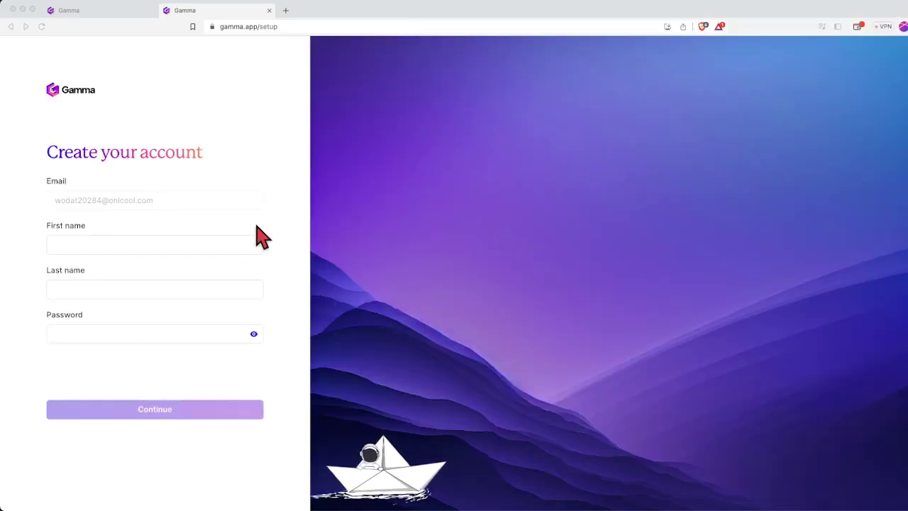
Step: Enter first name Test and last name test in the account form
{"action": "key", "text": "Tab"}
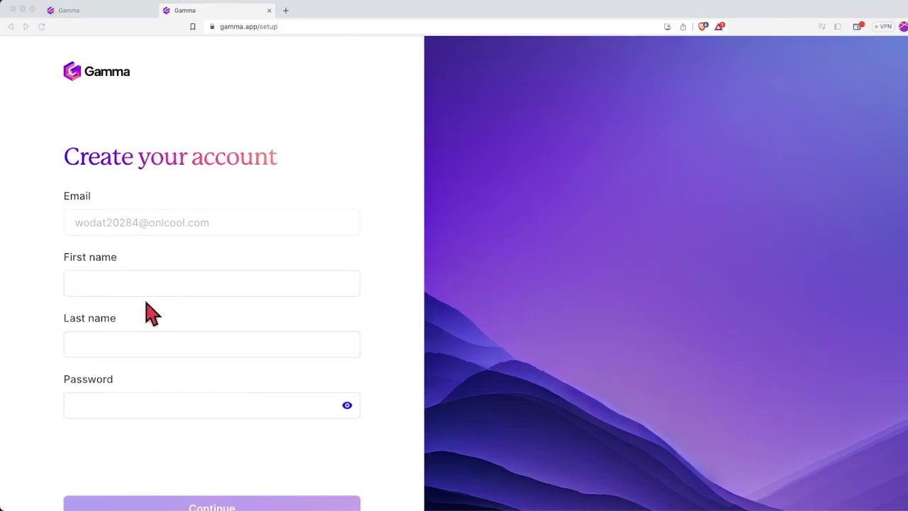
{"action": "left_click", "coordinate": [123, 283]}
{"action": "type", "text": "Test"}
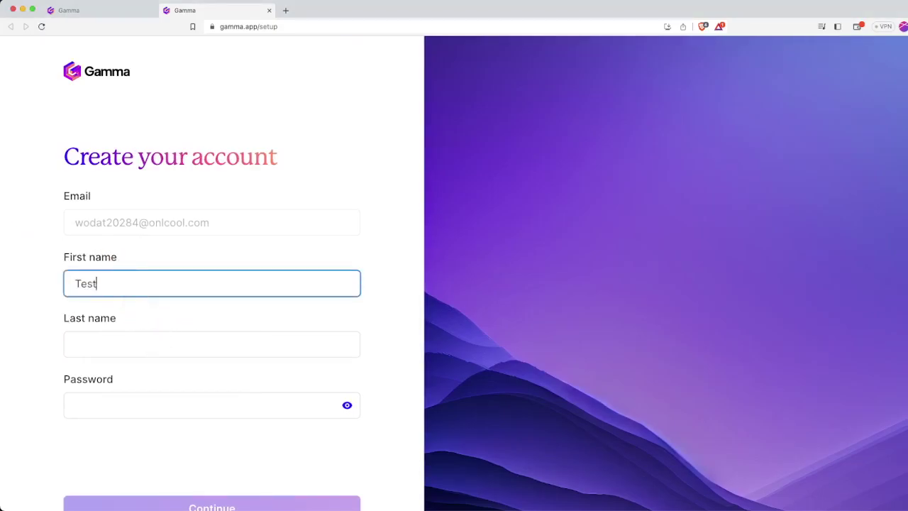
{"action": "left_click", "coordinate": [153, 345]}
{"action": "type", "text": "test"}
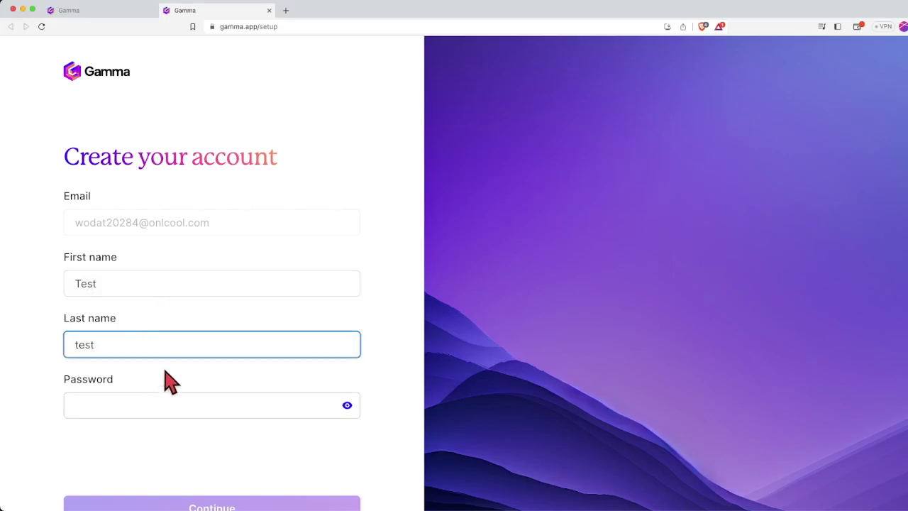
{"action": "scroll", "coordinate": [170, 383], "scroll_direction": "down", "scroll_amount": 2}
{"action": "left_click", "coordinate": [135, 267]}
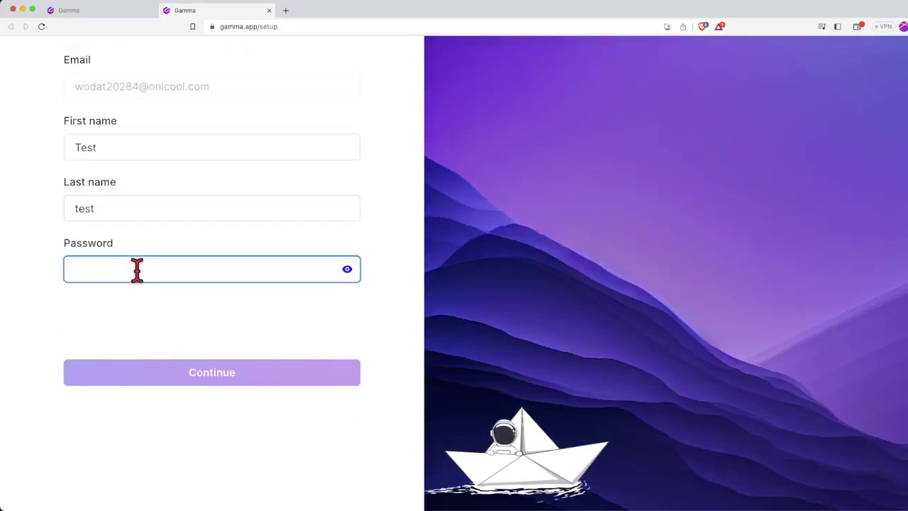
{"action": "type", "text": "t"}
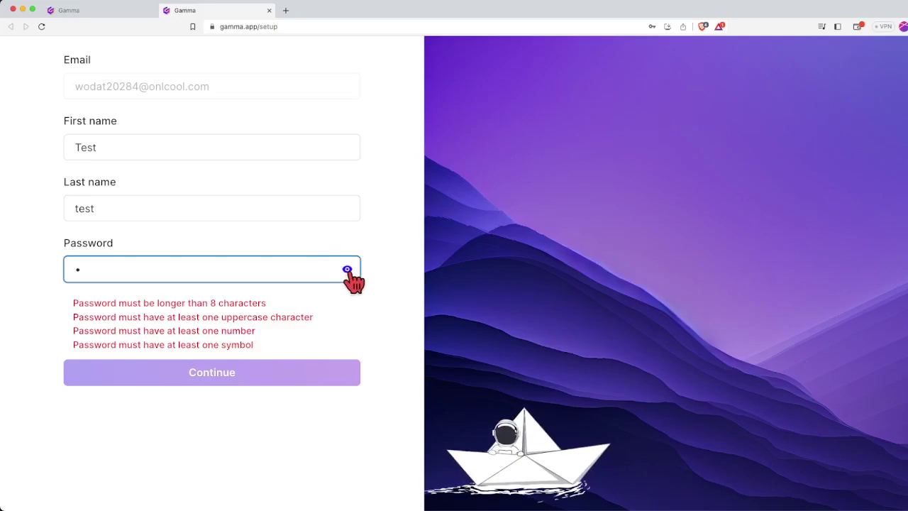
{"action": "left_click", "coordinate": [347, 270]}
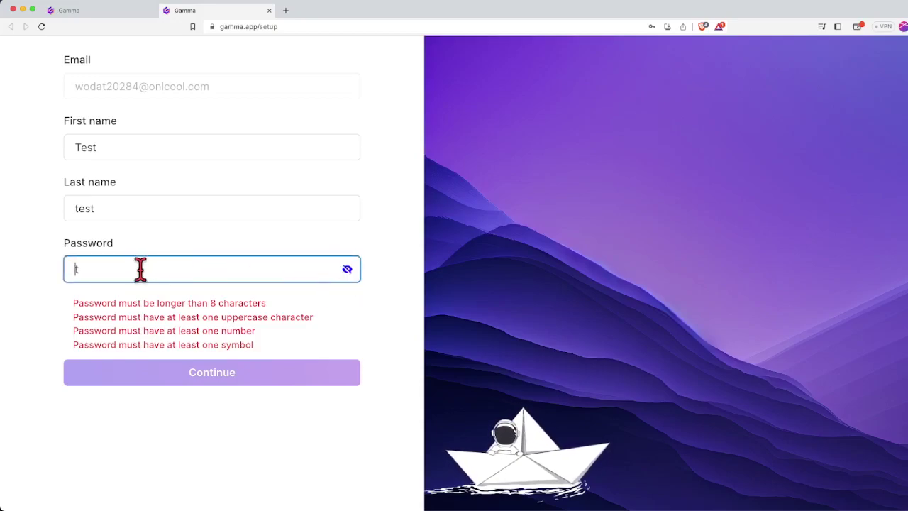
{"action": "key", "text": "BackSpace"}
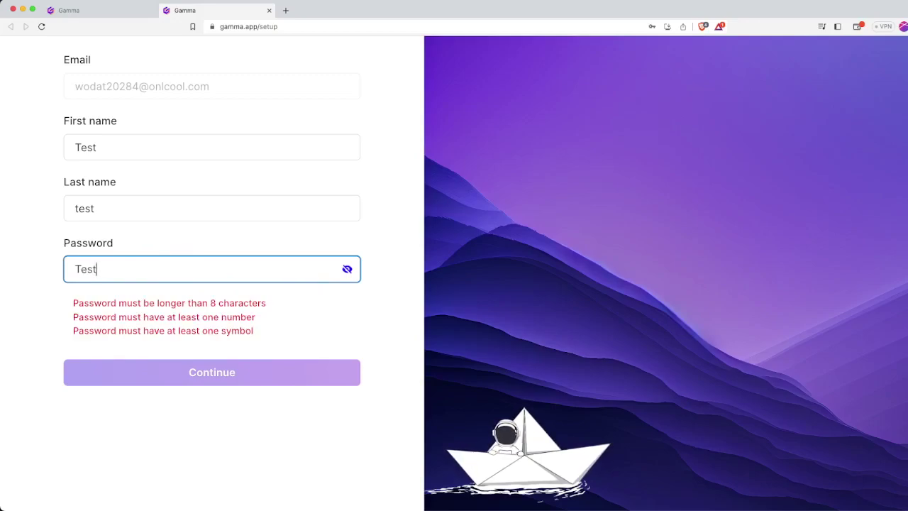
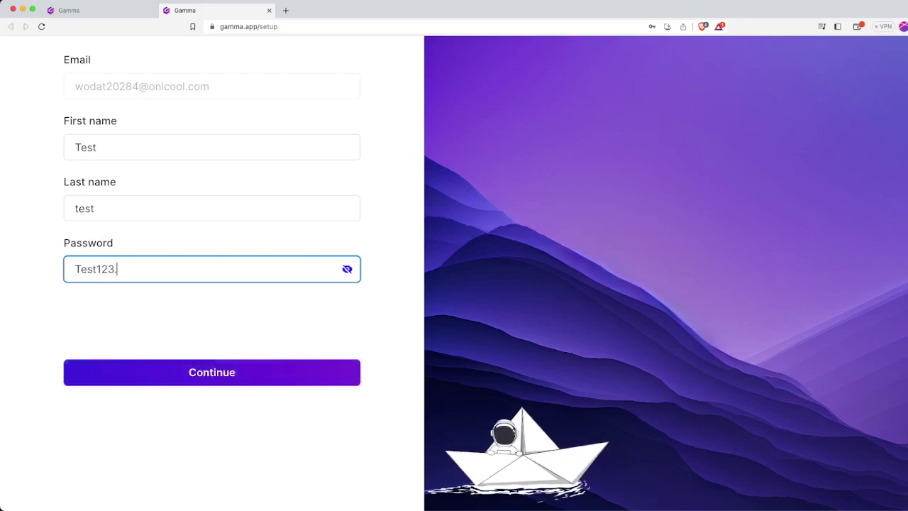
{"action": "key", "text": "super+a"}
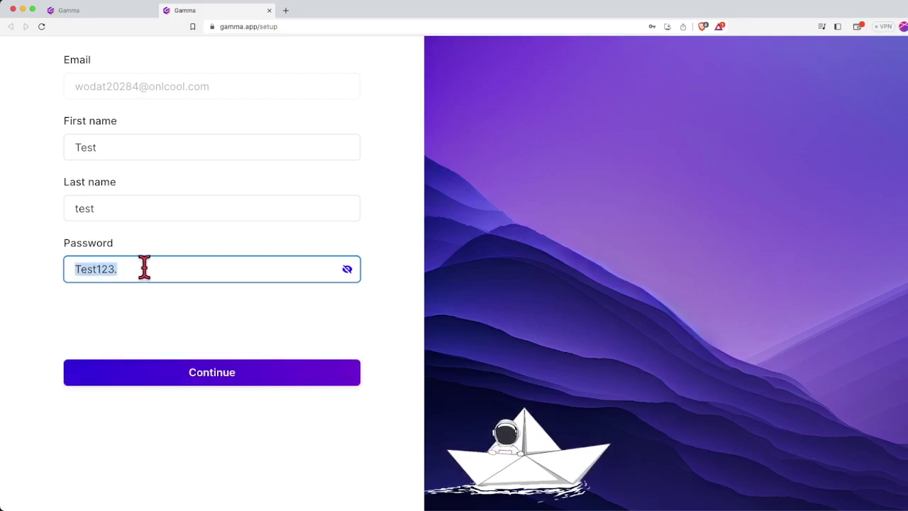
{"action": "left_click", "coordinate": [226, 383]}
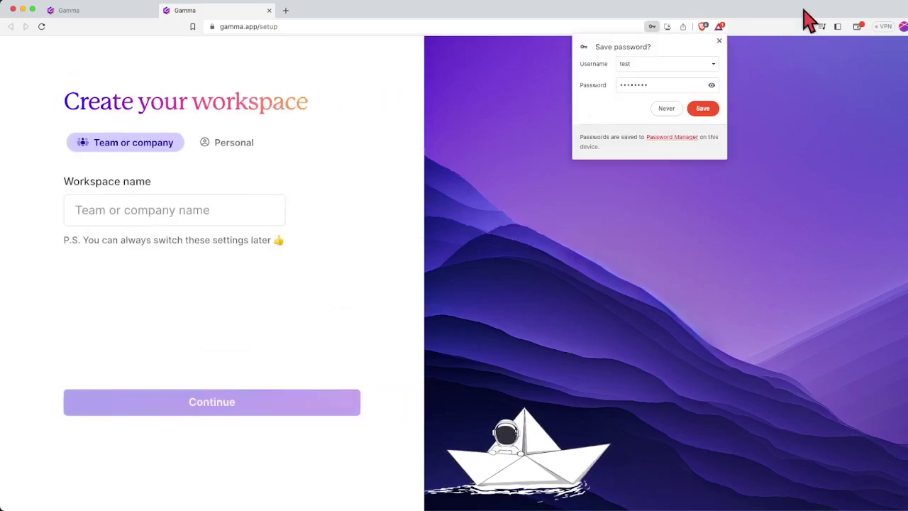
Step: Dismiss the browser's save-password prompt and make the workspace Personal
{"action": "left_click", "coordinate": [719, 41]}
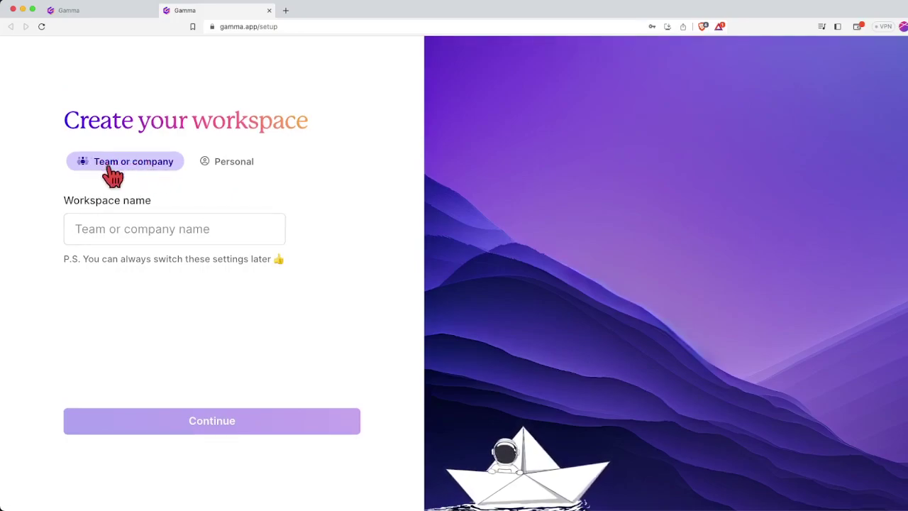
{"action": "left_click", "coordinate": [231, 169]}
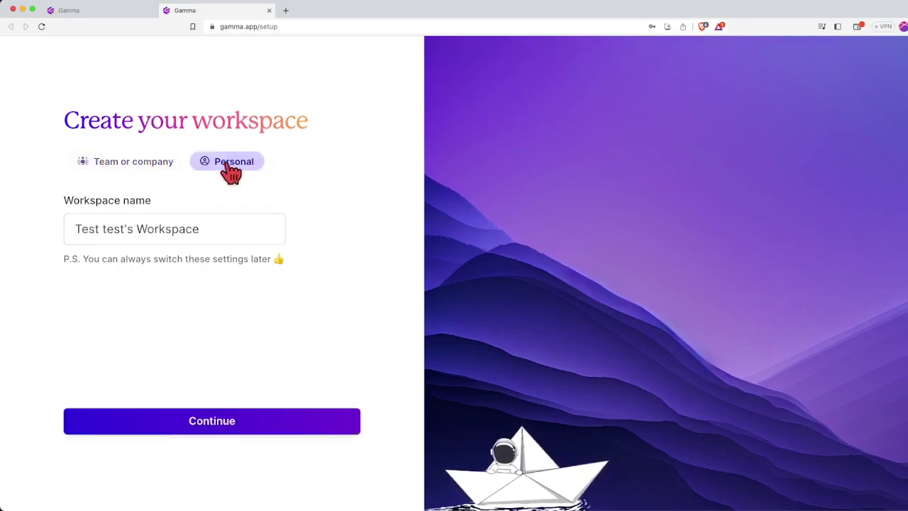
{"action": "left_click_drag", "start_coordinate": [84, 259], "coordinate": [277, 258]}
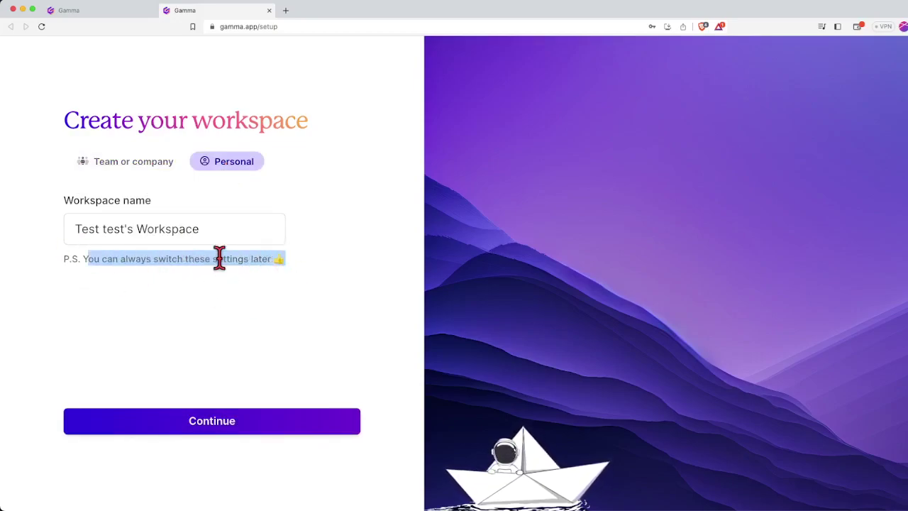
Step: Rename the workspace to 'My Workspace' and submit it
{"action": "left_click", "coordinate": [168, 228]}
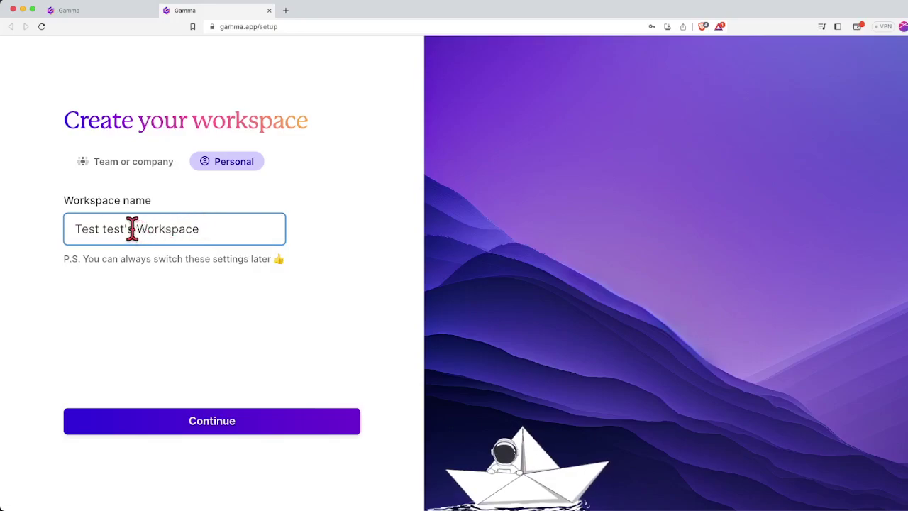
{"action": "left_click_drag", "start_coordinate": [136, 229], "coordinate": [41, 237]}
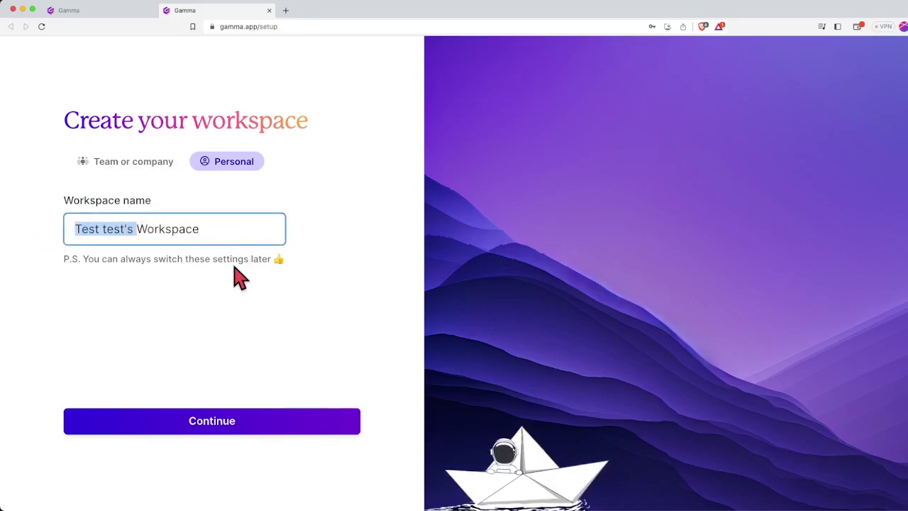
{"action": "type", "text": "My"}
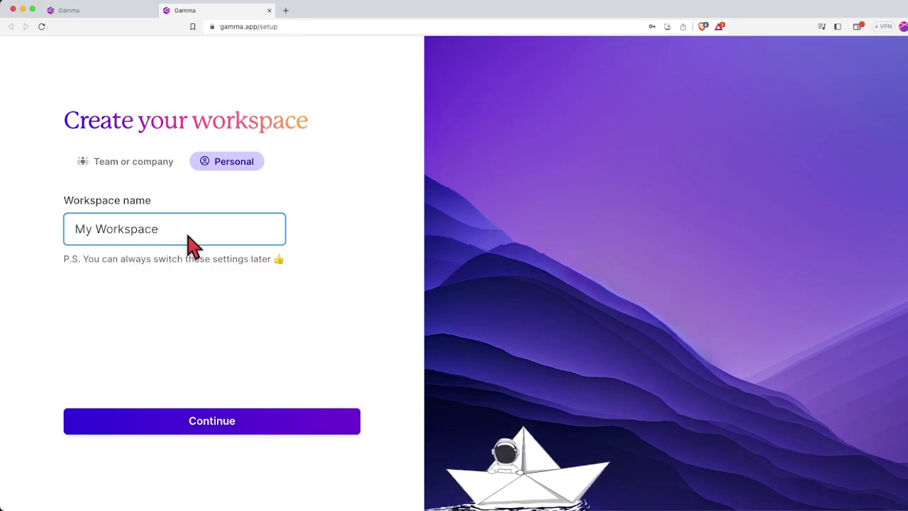
{"action": "left_click", "coordinate": [211, 423]}
{"action": "left_click", "coordinate": [217, 424]}
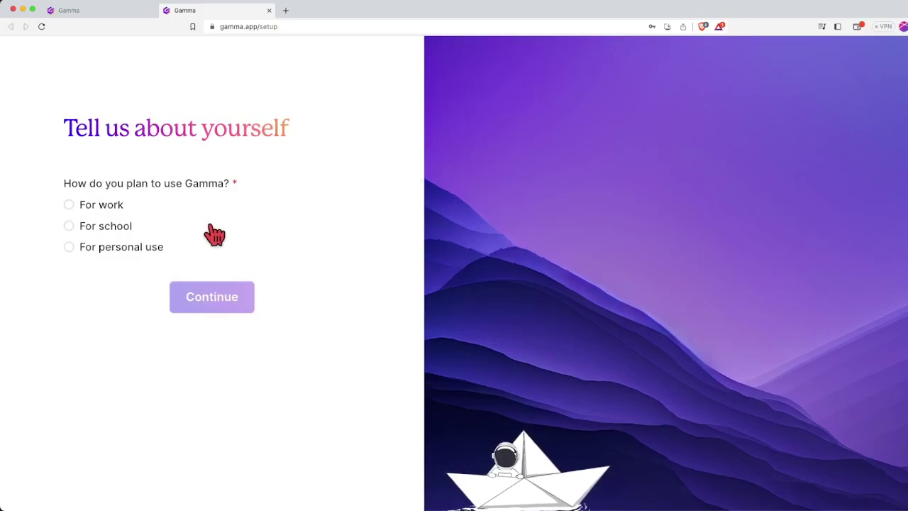
Step: Choose 'For personal use' and the Creator work type, then continue
{"action": "left_click", "coordinate": [98, 248]}
{"action": "left_click", "coordinate": [142, 231]}
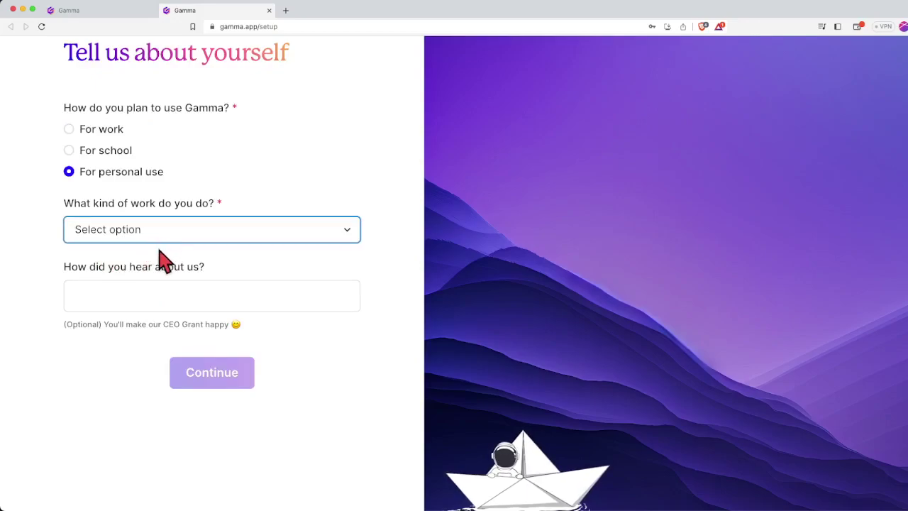
{"action": "left_click", "coordinate": [119, 256]}
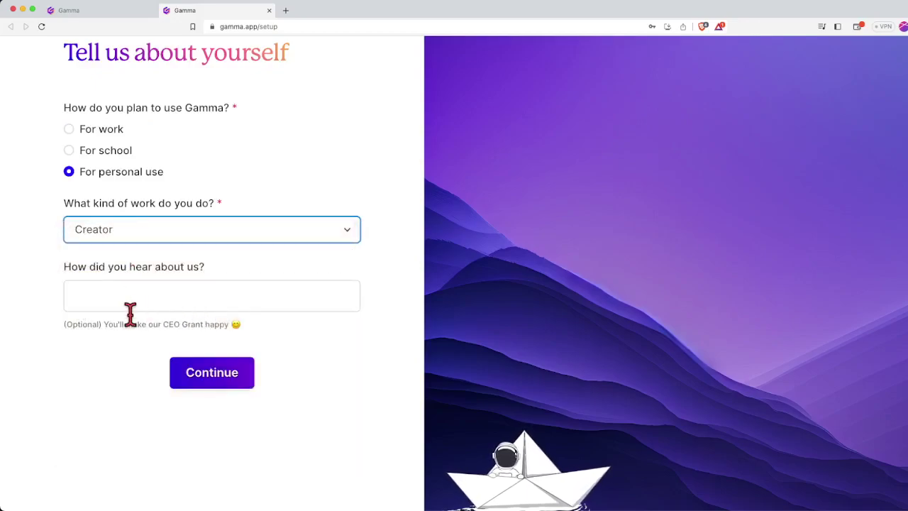
{"action": "left_click_drag", "start_coordinate": [71, 270], "coordinate": [178, 271]}
{"action": "left_click", "coordinate": [205, 293]}
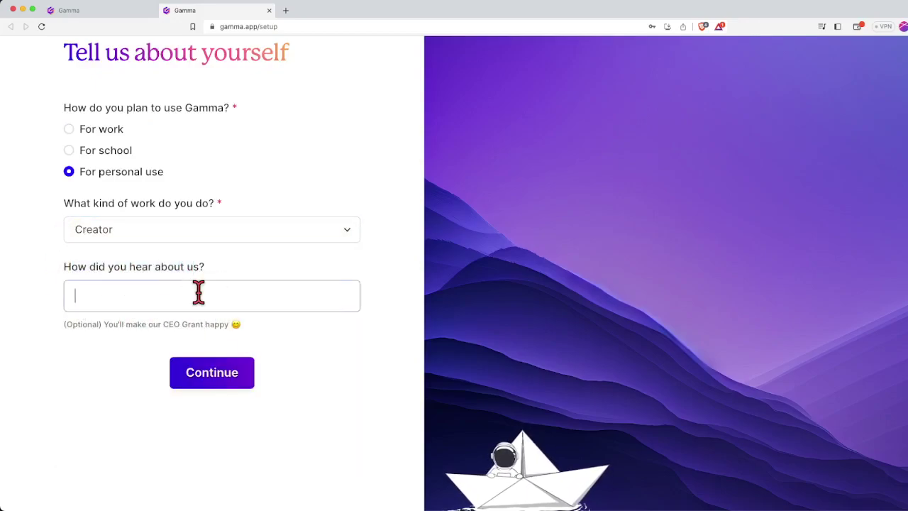
{"action": "left_click_drag", "start_coordinate": [90, 322], "coordinate": [241, 344]}
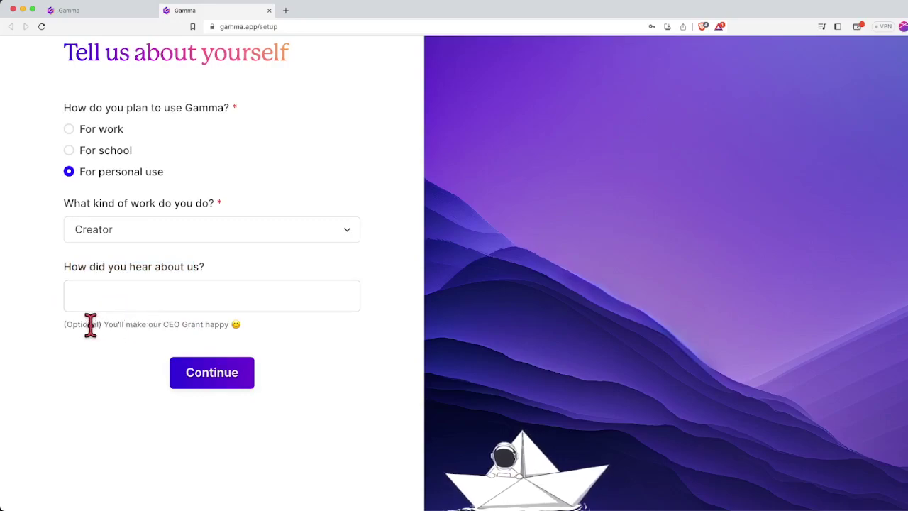
{"action": "left_click", "coordinate": [234, 387]}
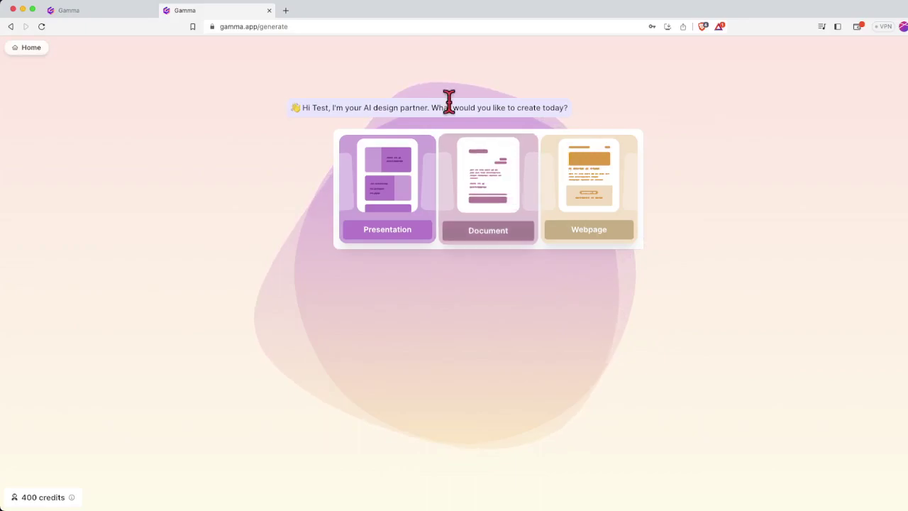
Step: Go Home to My Workspace's All decks dashboard
{"action": "left_click", "coordinate": [30, 48]}
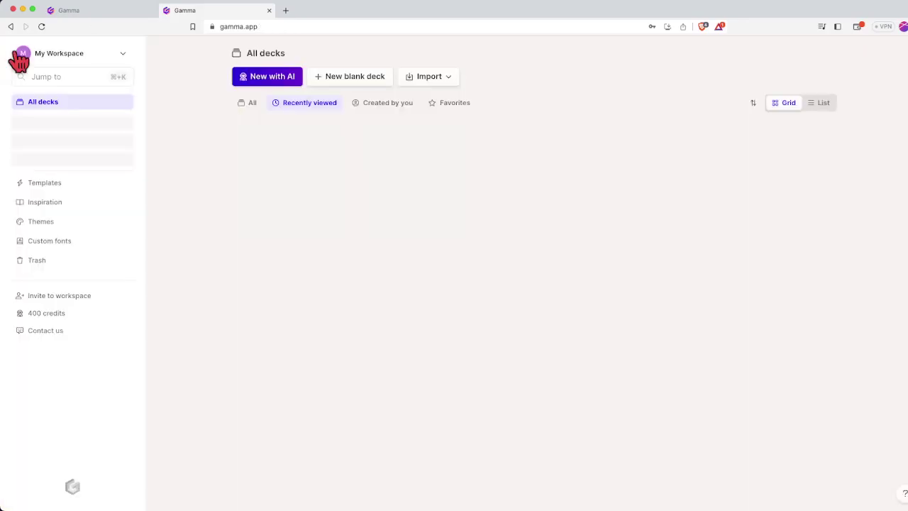